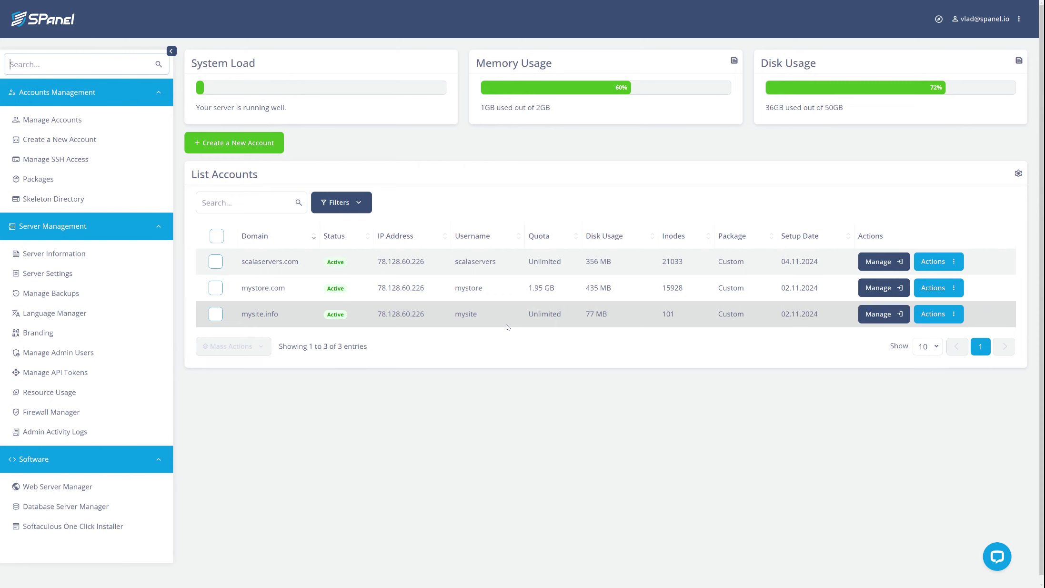
drag(191, 63, 955, 110)
click(720, 138)
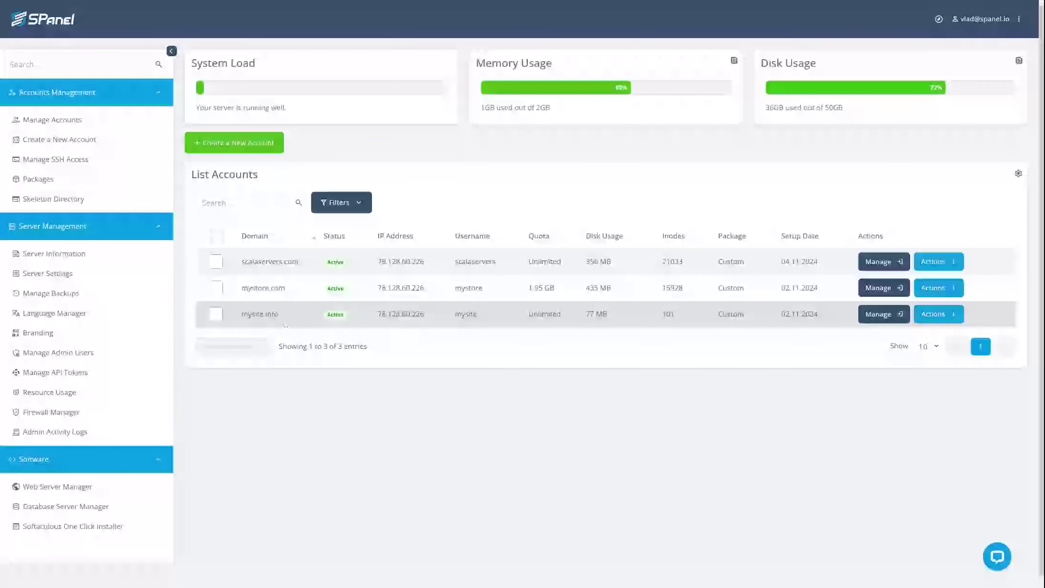
- Open the WordPress Manager for the mysite.info hosting account
click(877, 316)
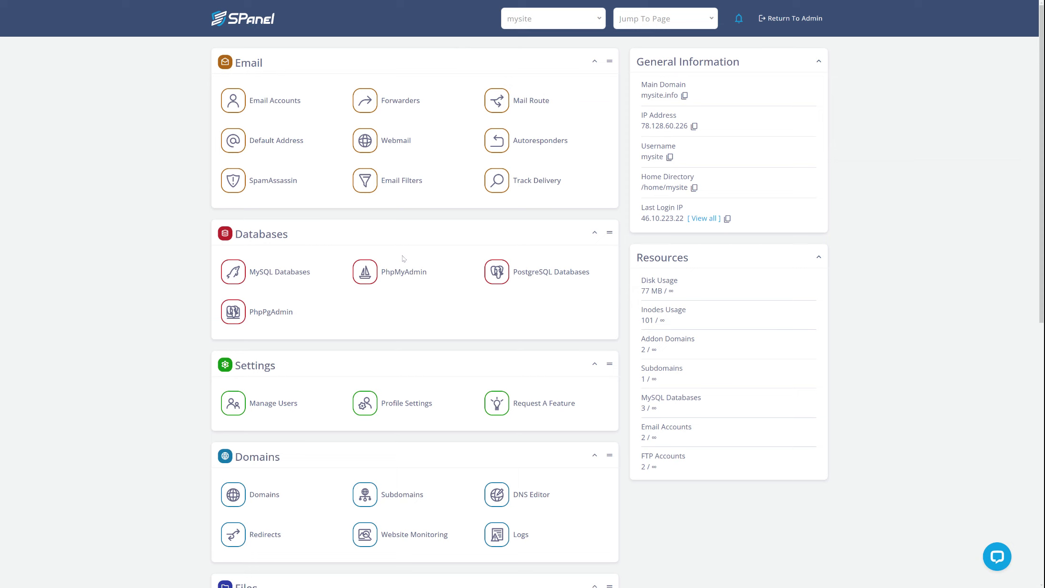
click(650, 18)
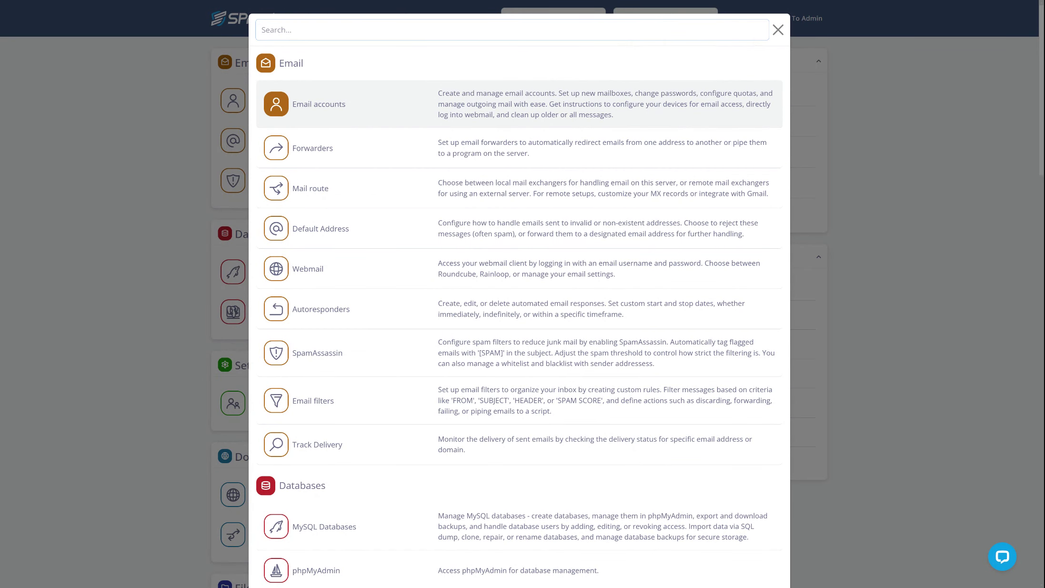
key(Escape)
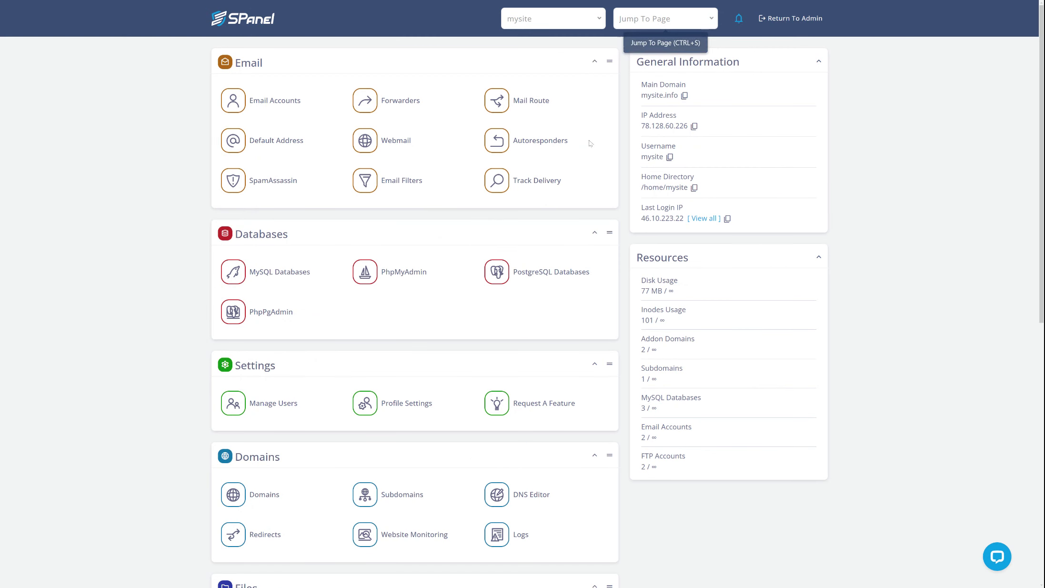
scroll(474, 229, down, 8)
scroll(474, 228, down, 3)
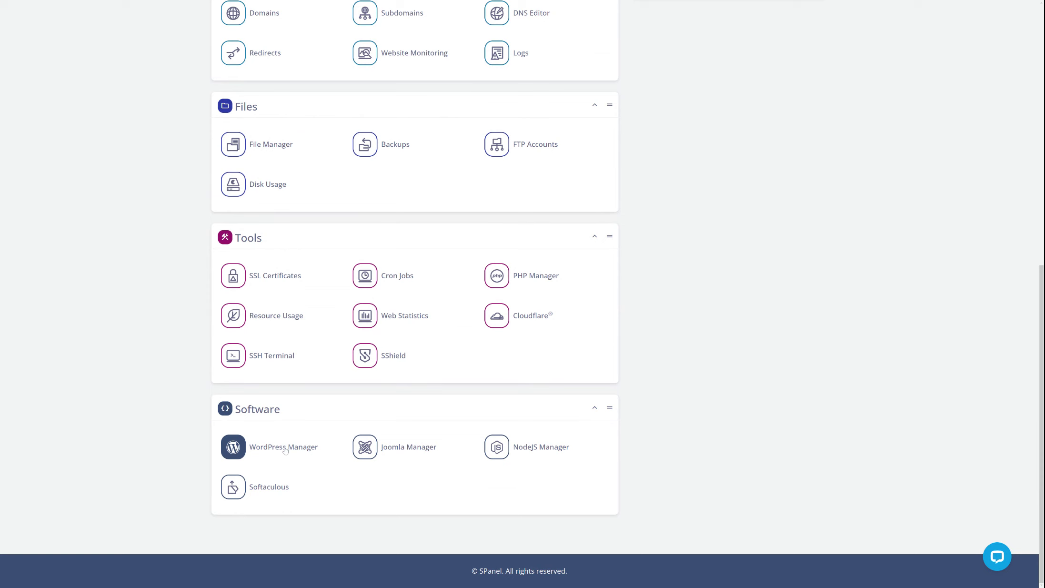
click(285, 450)
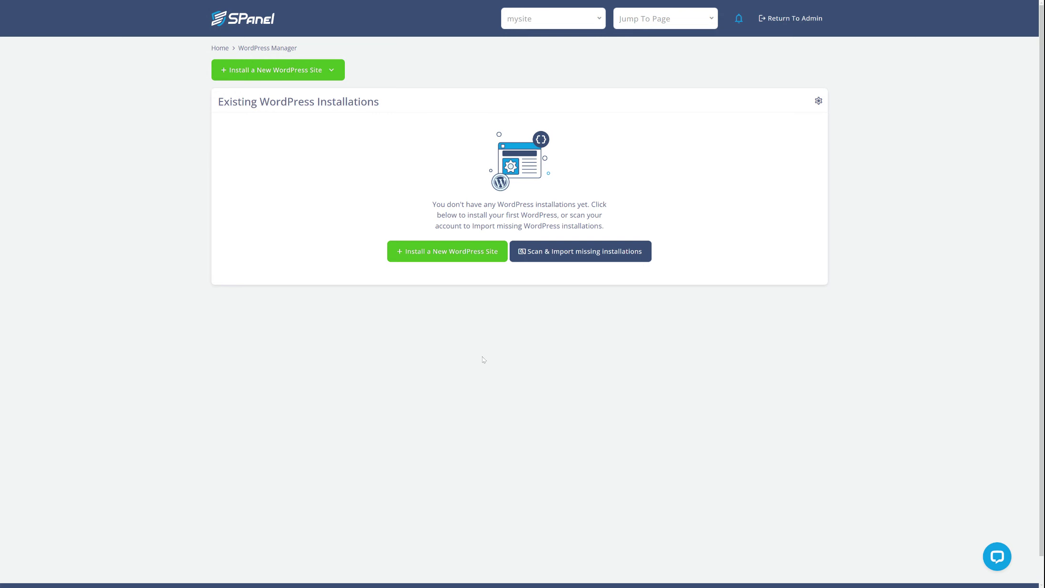
- Install a new Custom WordPress site at the root of mysite.info, leaving the folder name empty
click(432, 256)
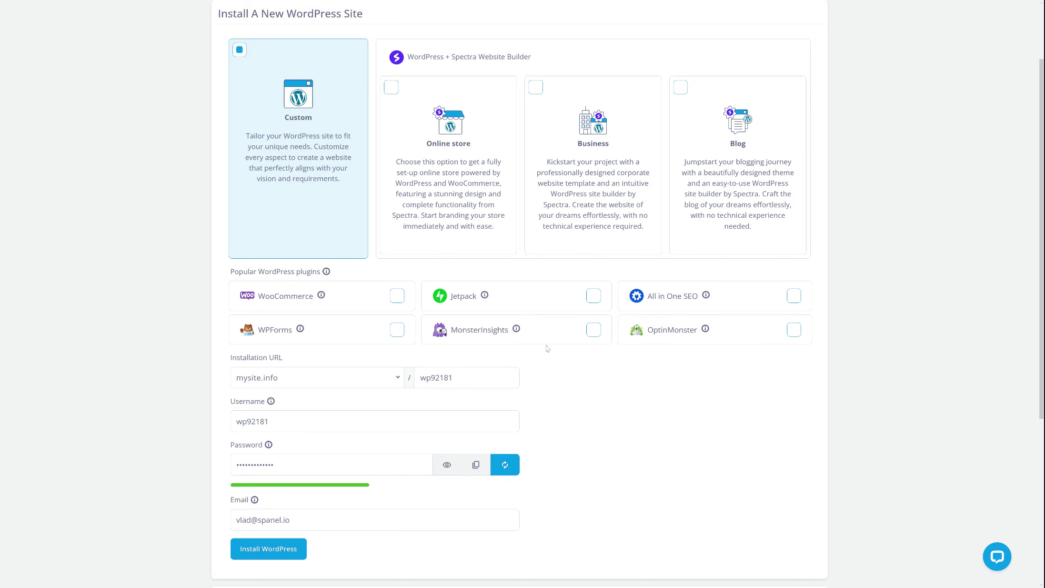
scroll(547, 348, down, 1)
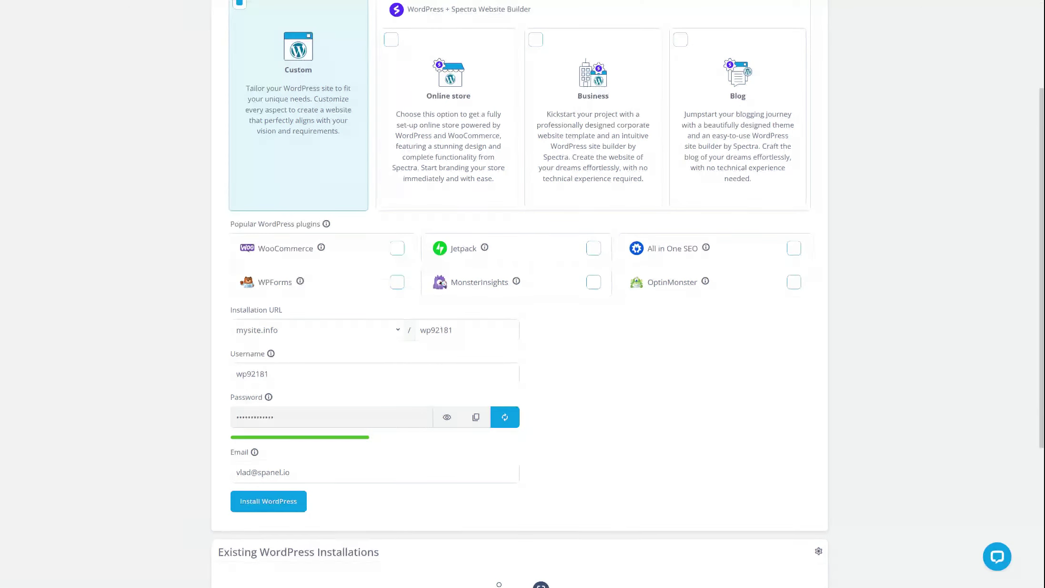
scroll(497, 469, down, 2)
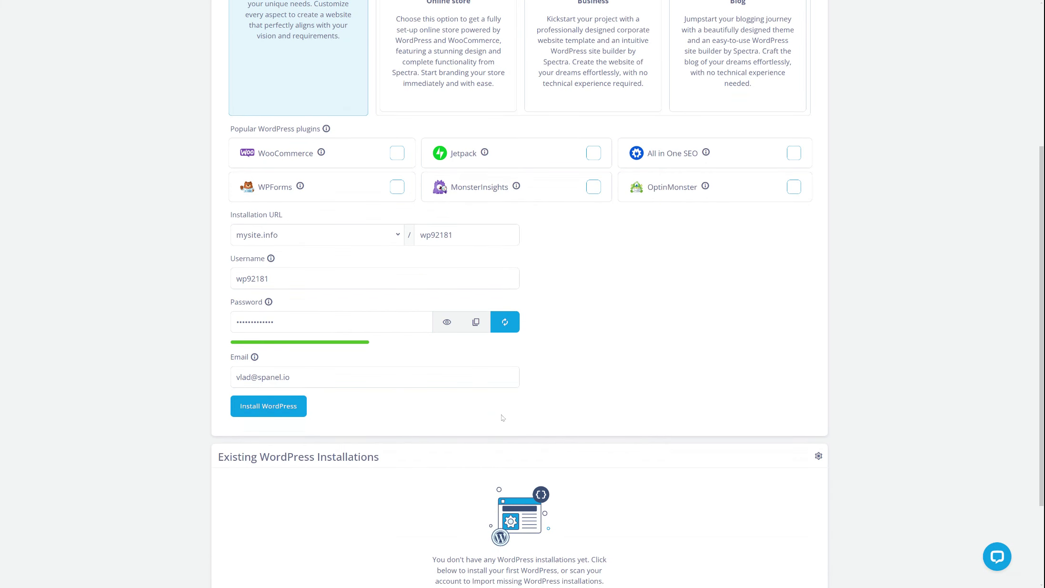
click(467, 235)
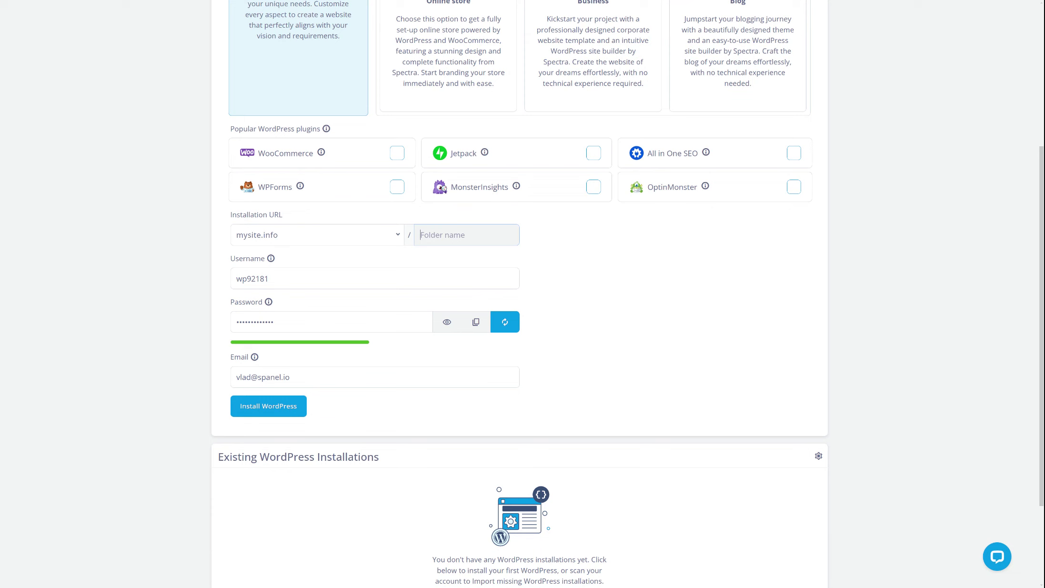
click(547, 249)
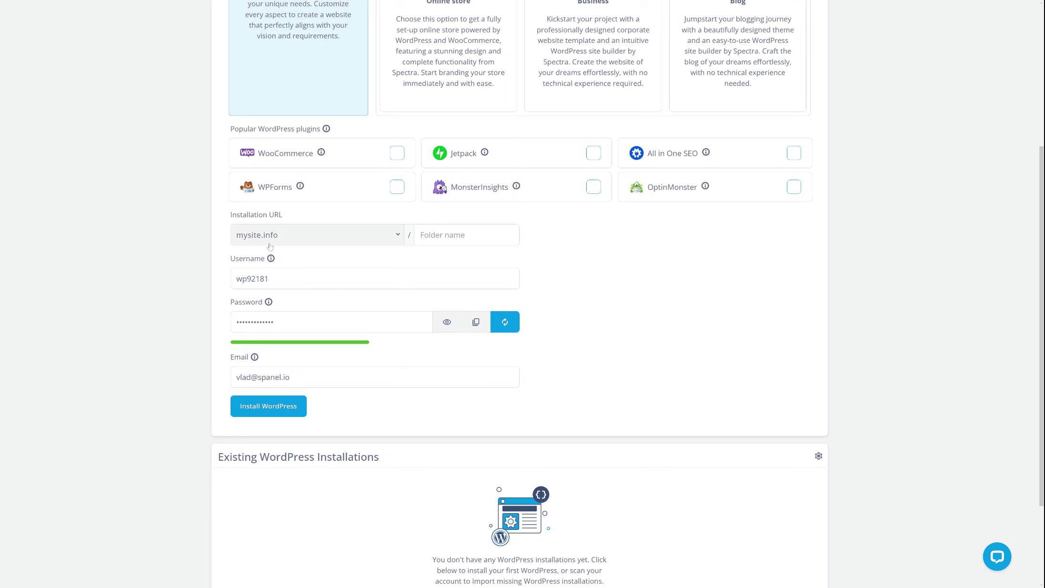
click(458, 235)
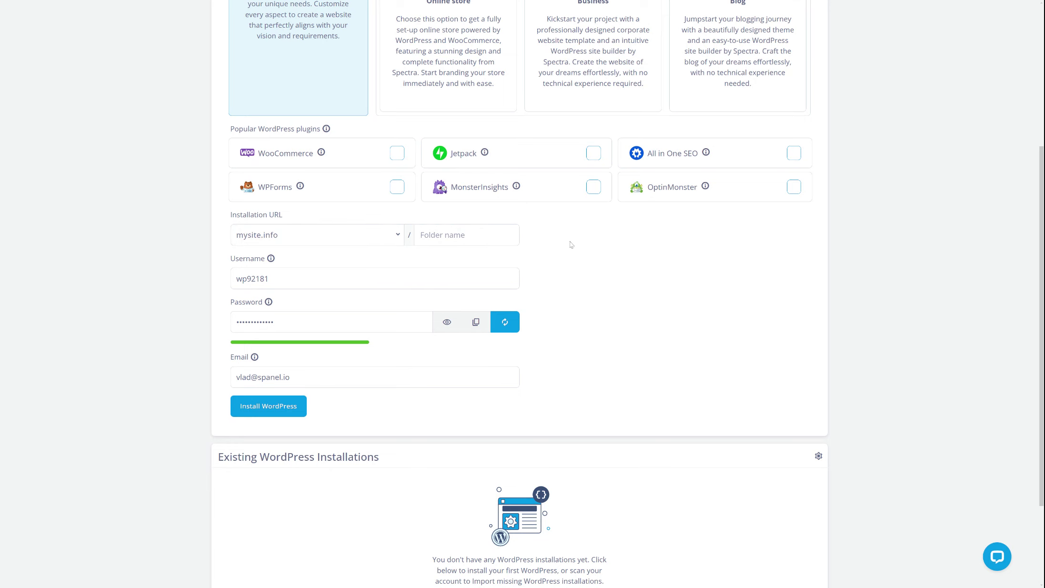
click(274, 409)
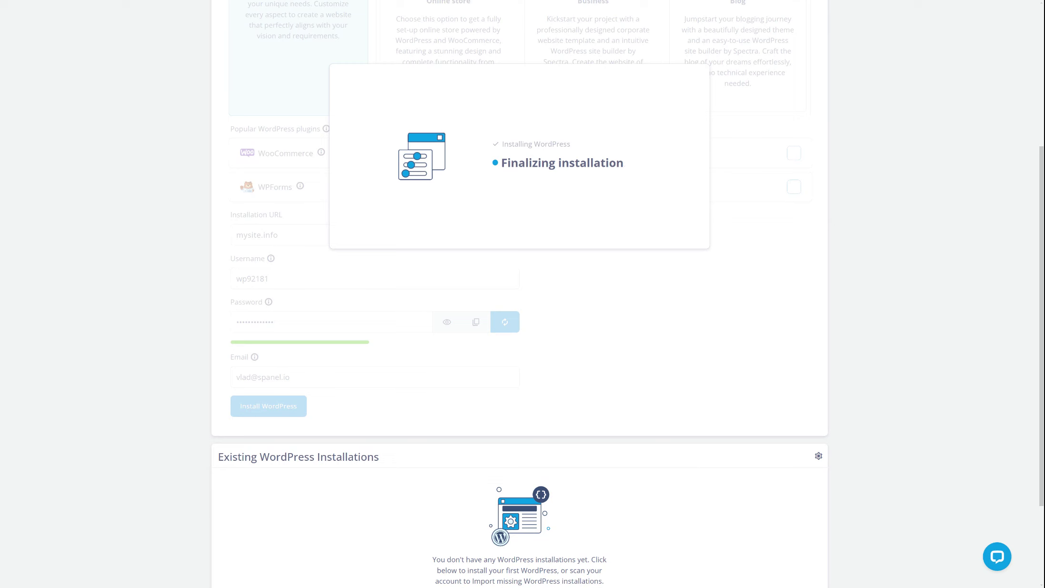
scroll(639, 340, up, 1)
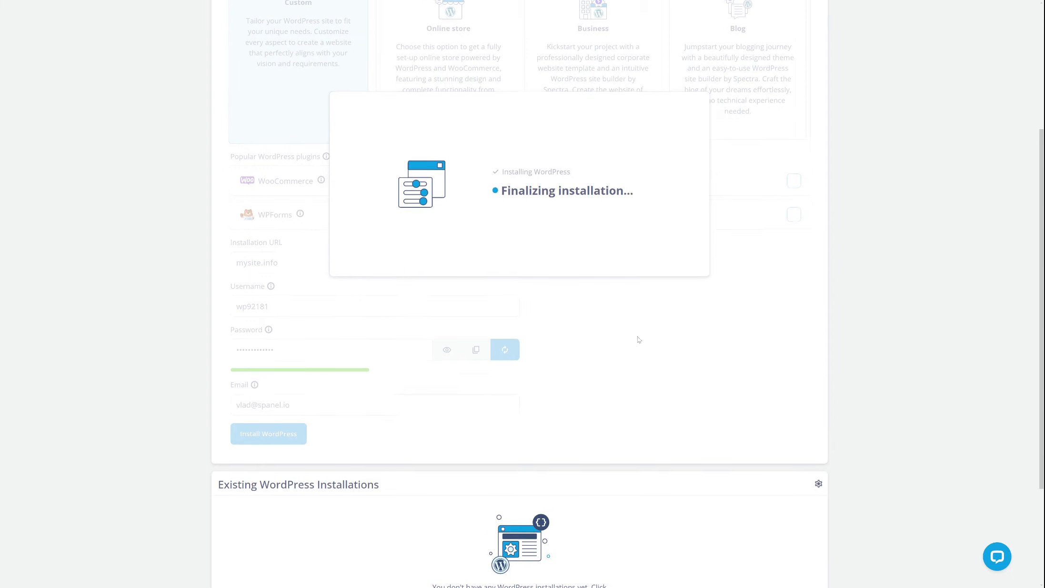
scroll(639, 339, up, 3)
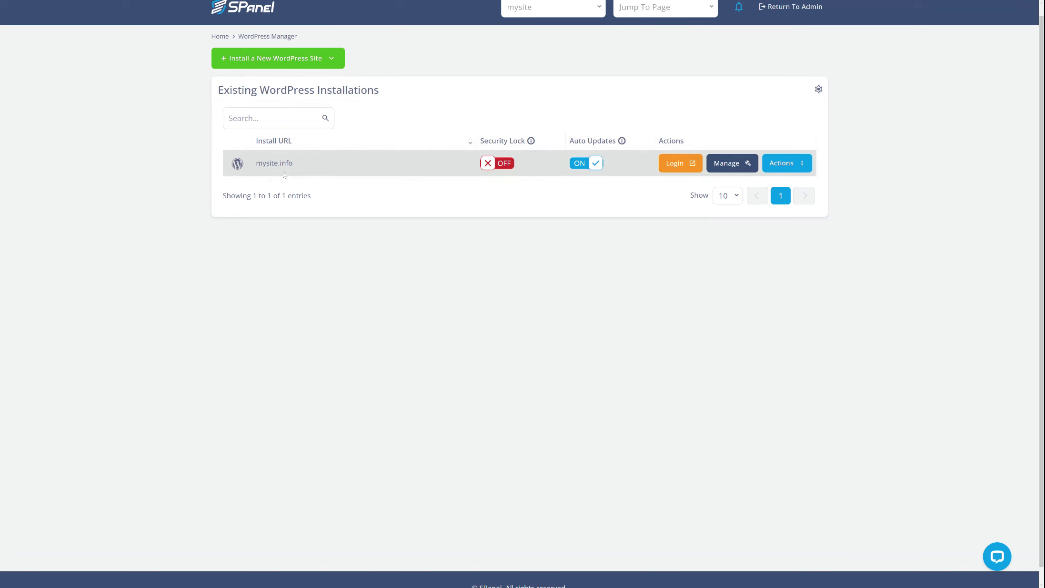
- Clone the mysite.info WordPress installation to the folder "clone" on the mysite.info domain
drag(256, 162, 293, 163)
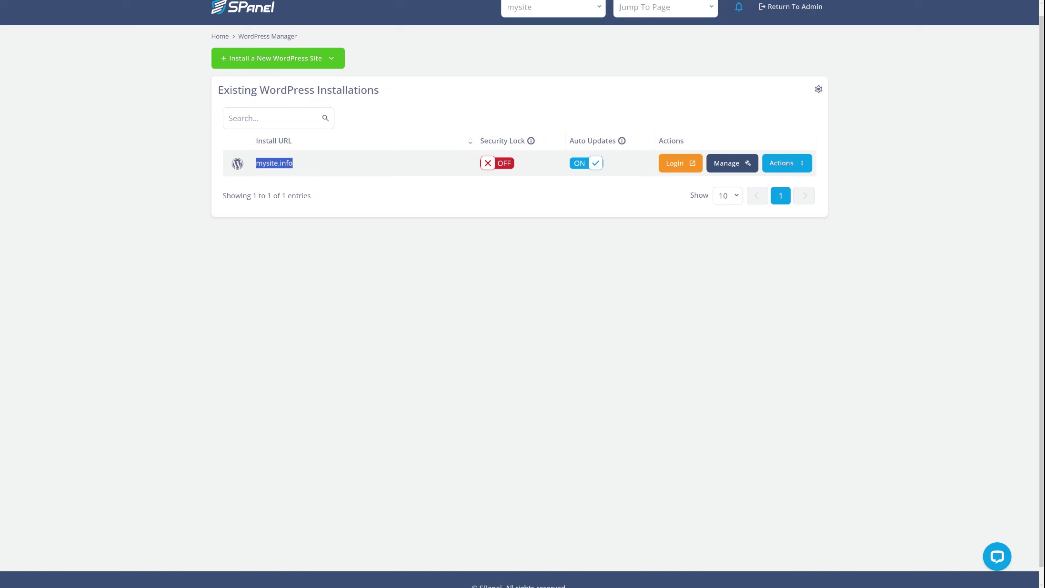
click(795, 164)
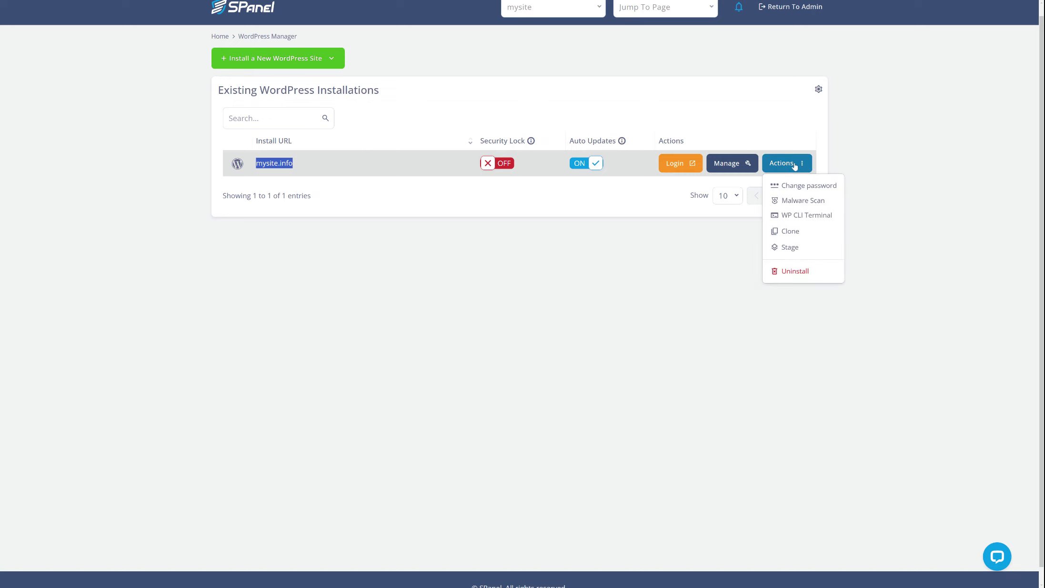
click(793, 232)
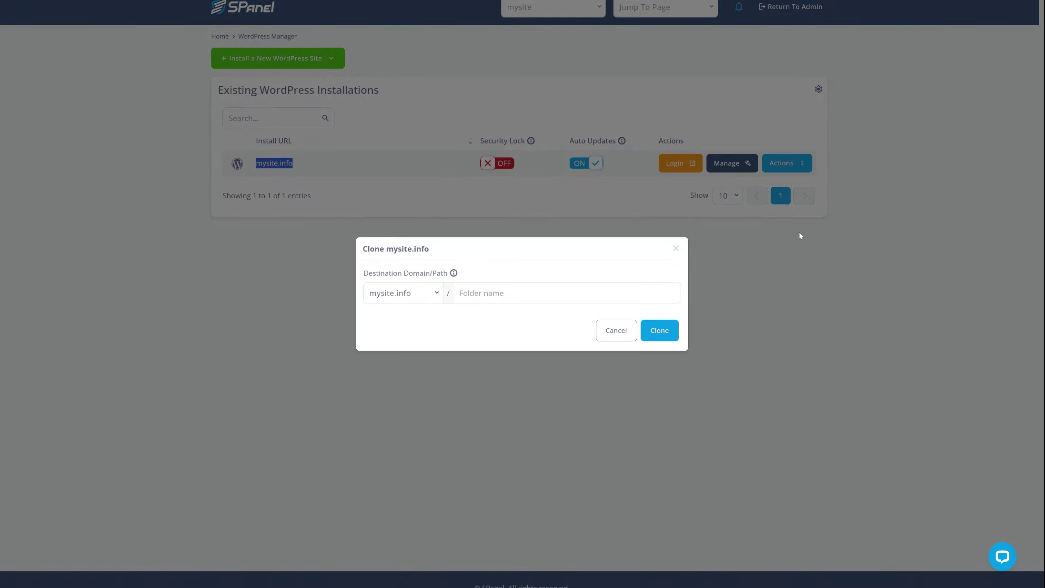
click(517, 293)
text(clone)
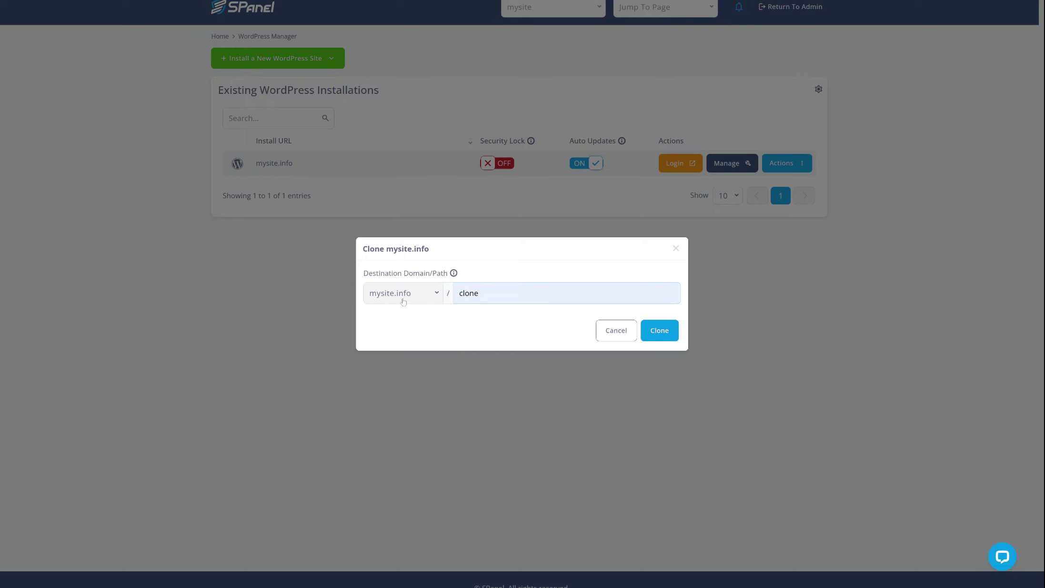
click(659, 330)
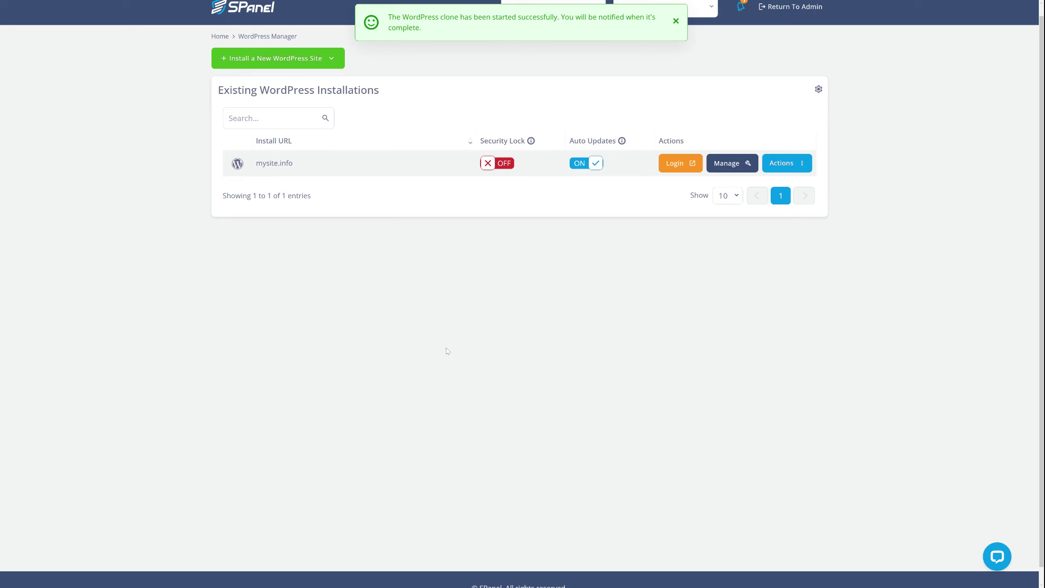
scroll(447, 351, up, 1)
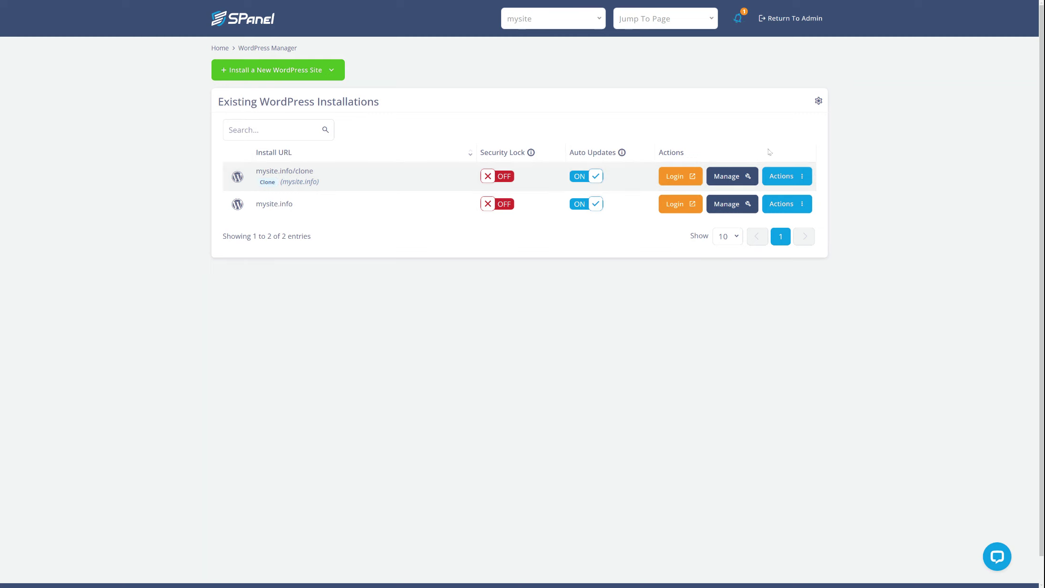
- Uninstall the cloned WordPress installation at mysite.info/clone
click(799, 181)
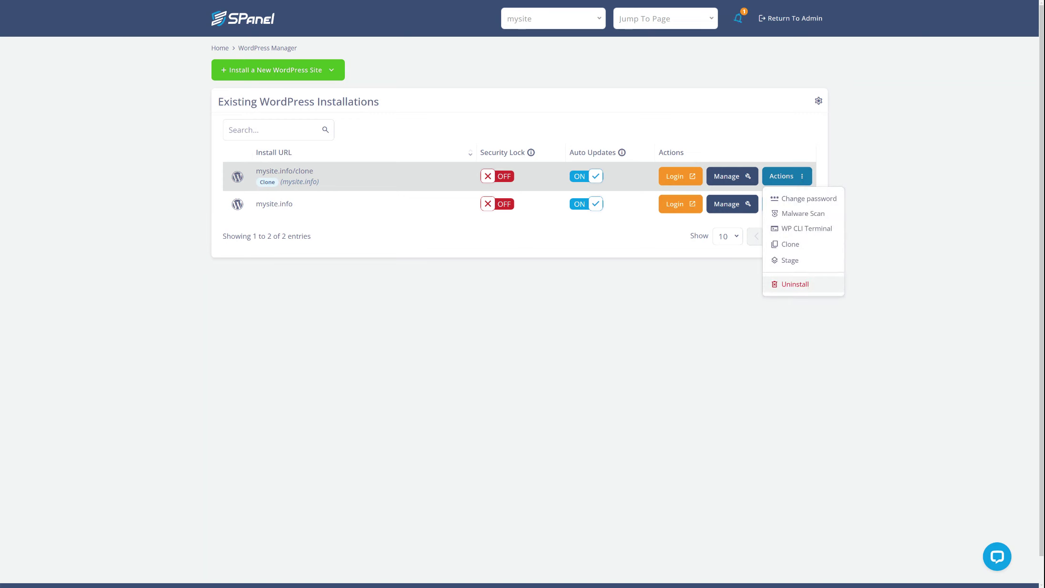
click(810, 287)
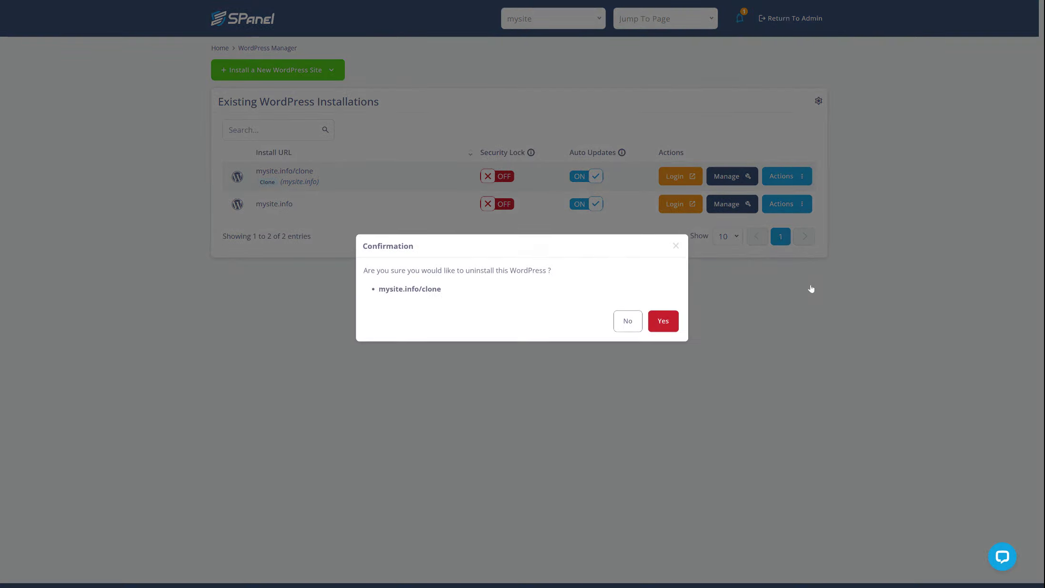
click(667, 329)
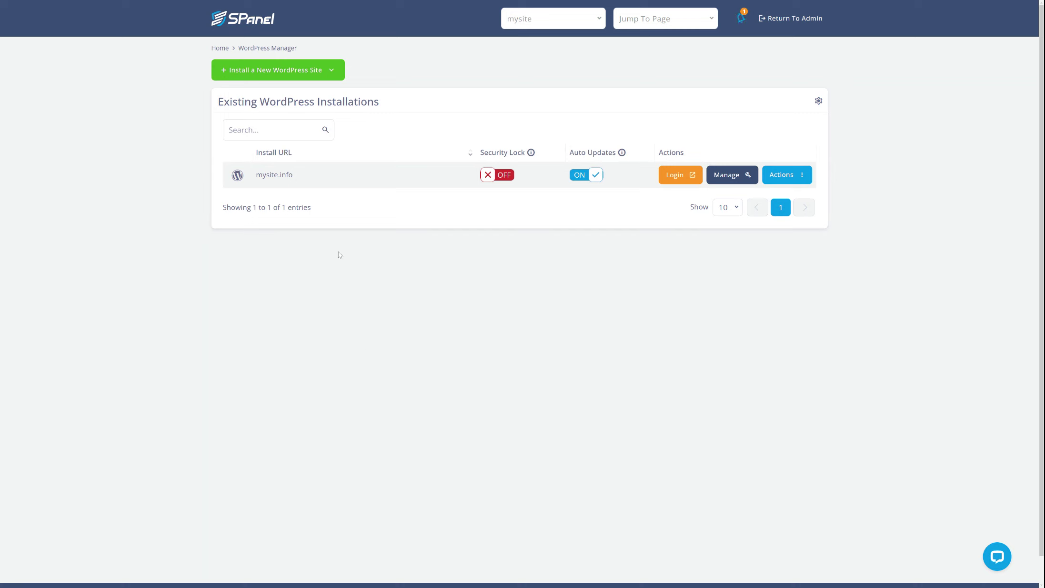
- Create a staging copy of the mysite.info WordPress installation in the folder "stage" on the same domain
drag(280, 174, 293, 175)
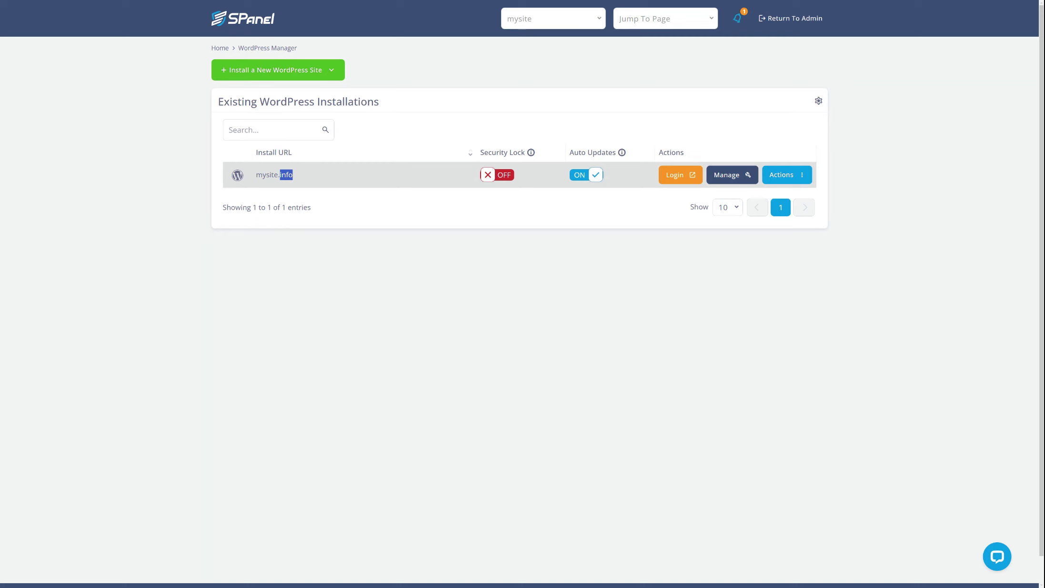
click(795, 180)
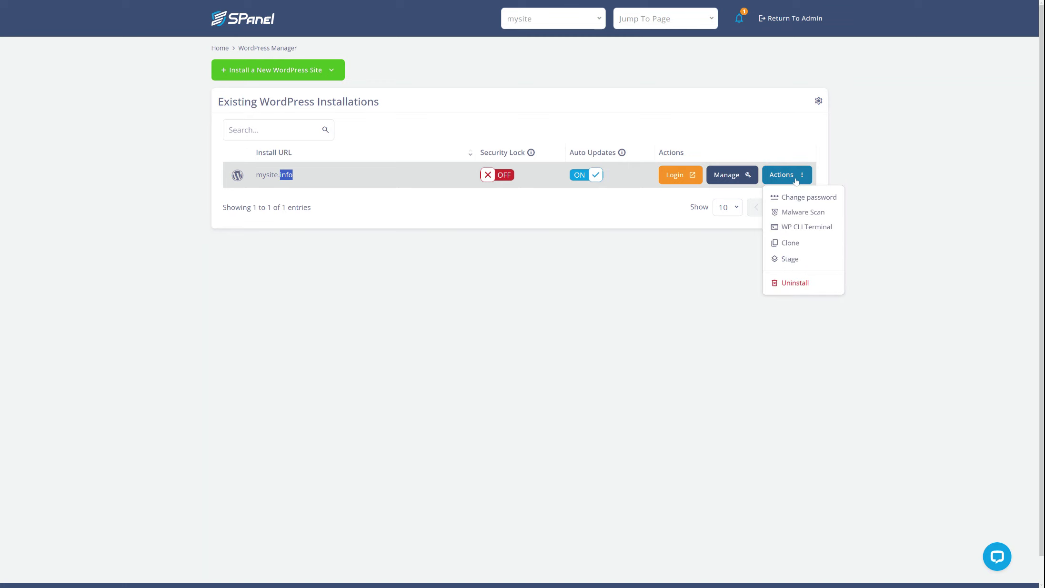
click(805, 262)
click(459, 293)
text(clone12345)
text(stage12)
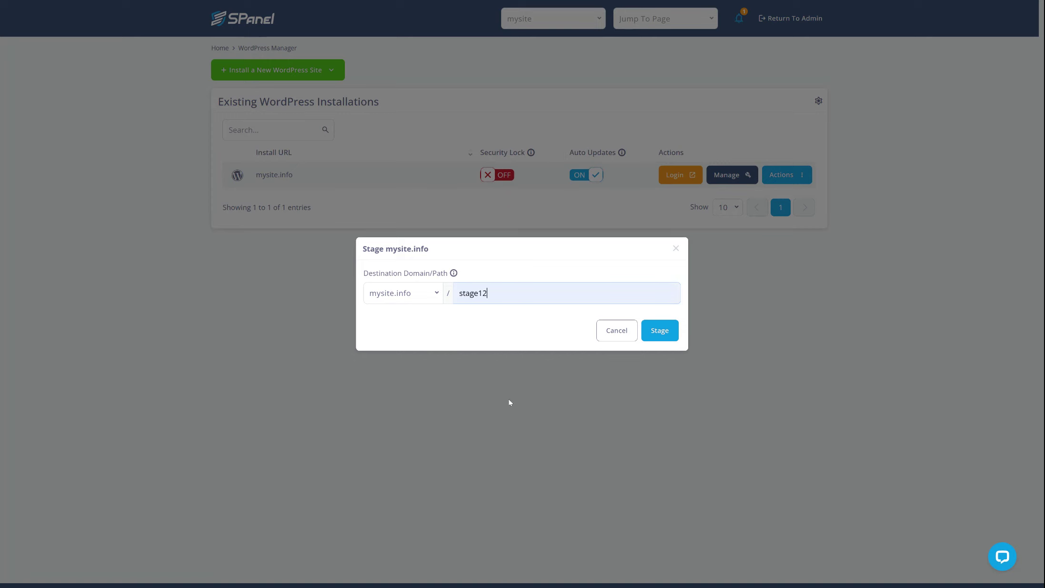
key(BackSpace)
key(BackSpace)
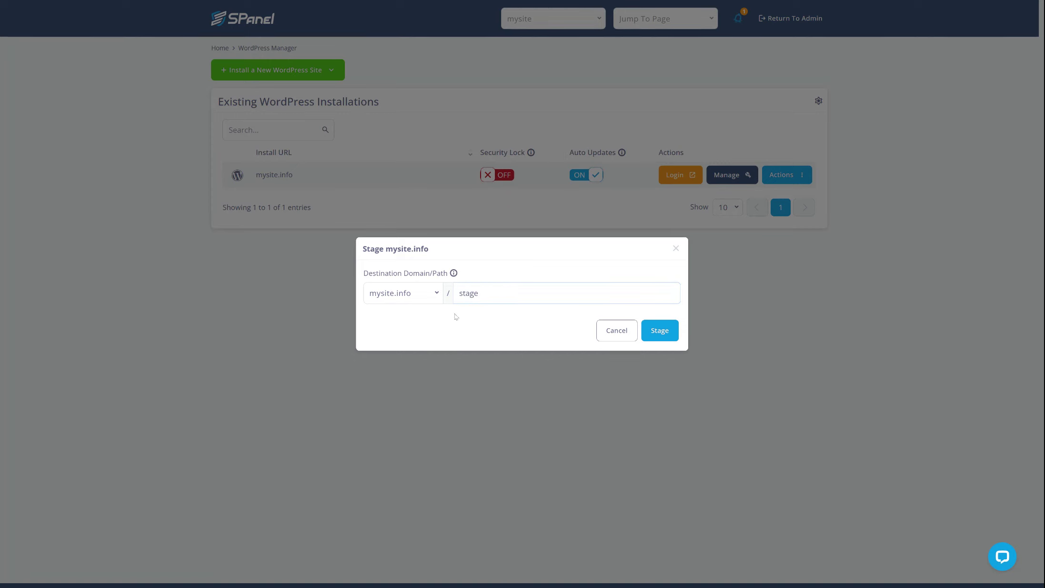
click(660, 331)
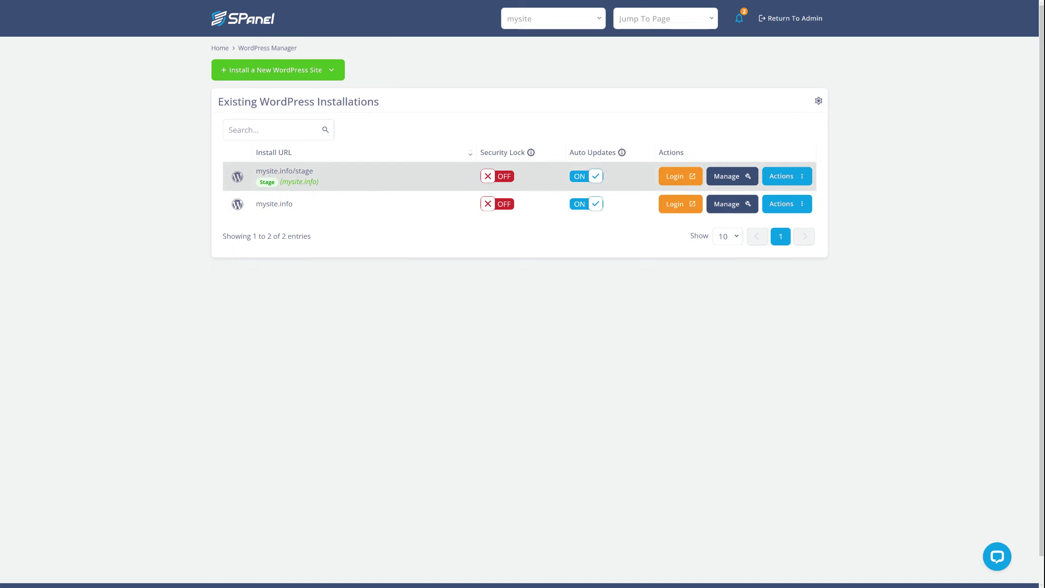
- Try the Push Files and Push Database options for pushing mysite.info/stage live, and cancel the push
double_click(267, 171)
triple_click(267, 204)
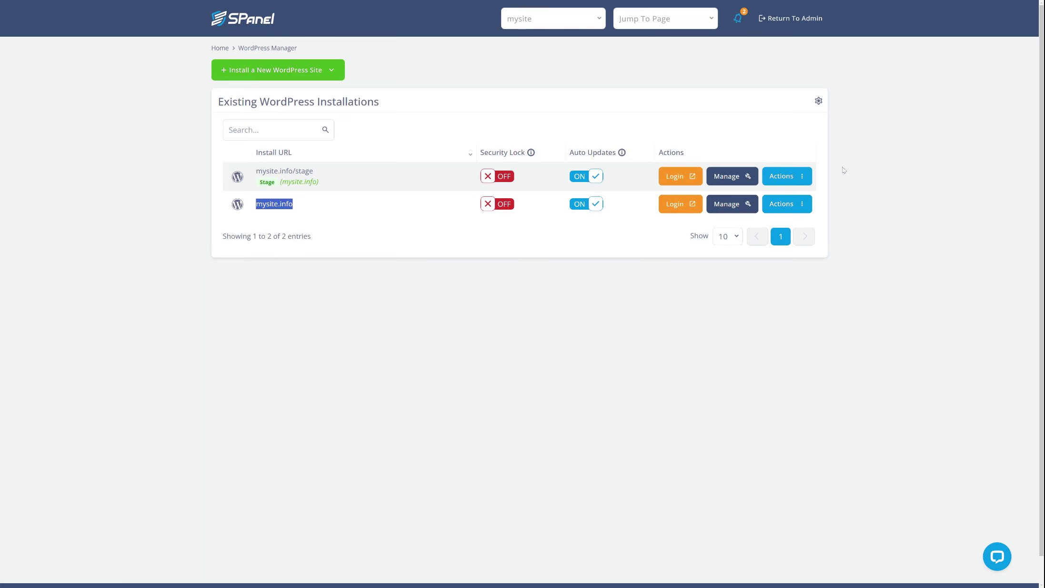
click(797, 180)
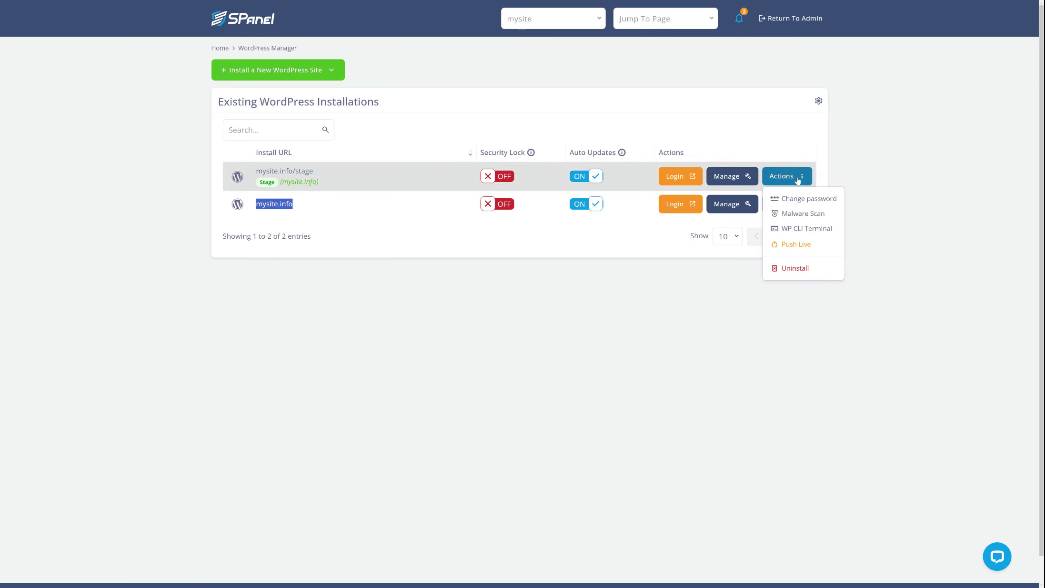
click(805, 244)
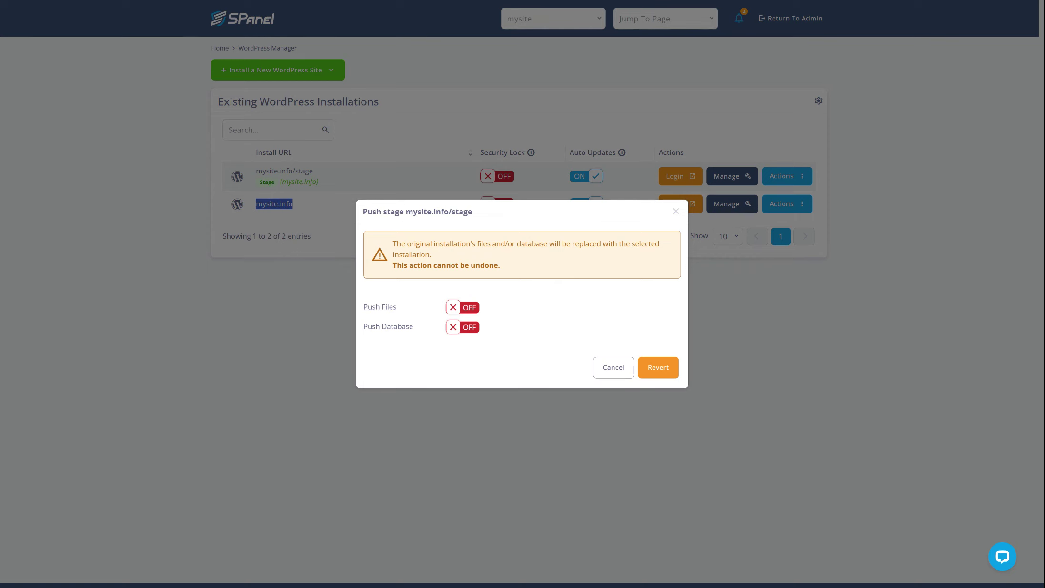
click(462, 308)
click(462, 327)
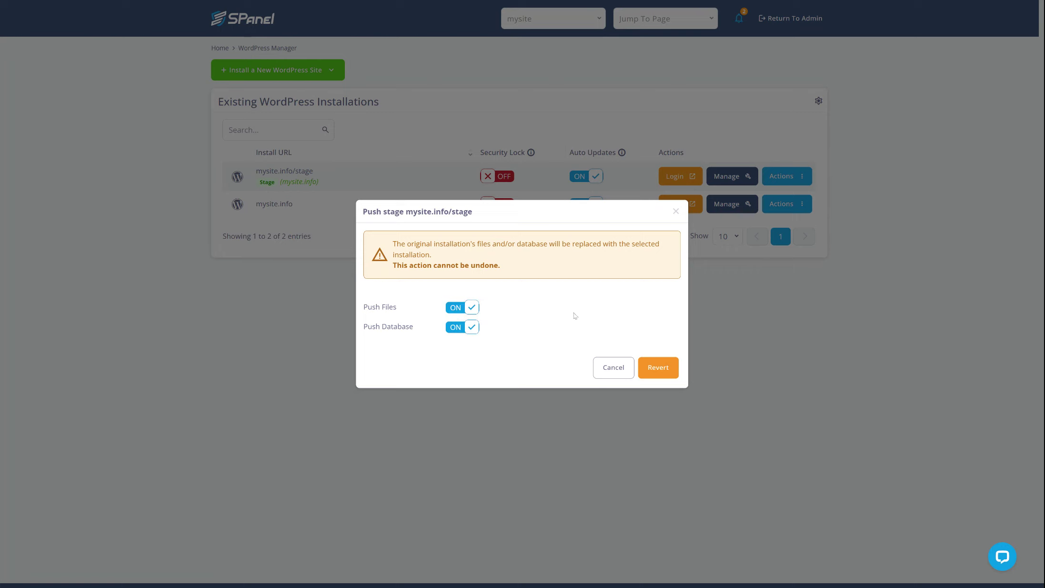
click(467, 328)
click(464, 307)
click(469, 328)
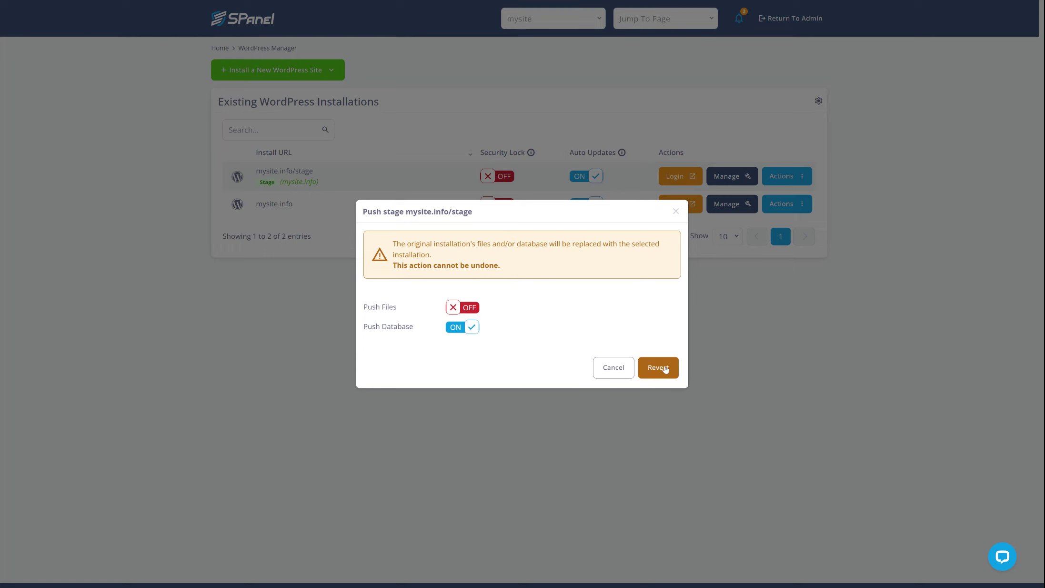
click(615, 367)
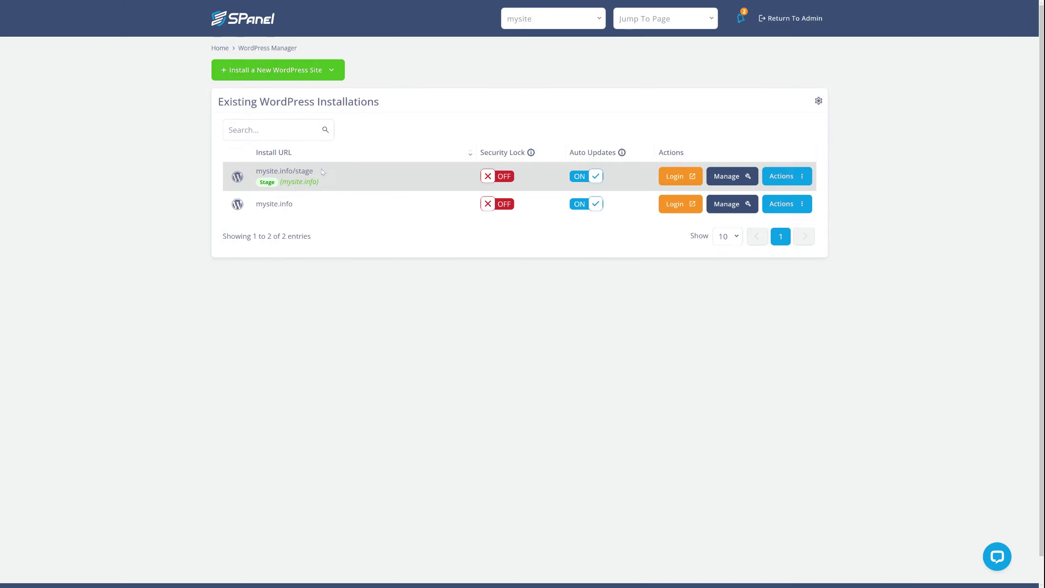